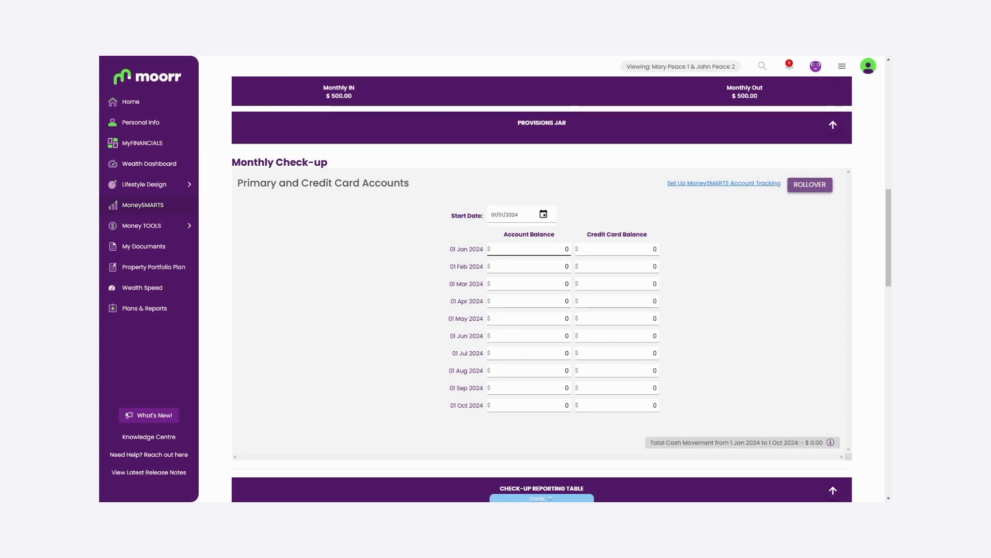
Glance at the MyFINANCIALS cards overview, then return to the Monthly Check-up table.
left_click(541, 497)
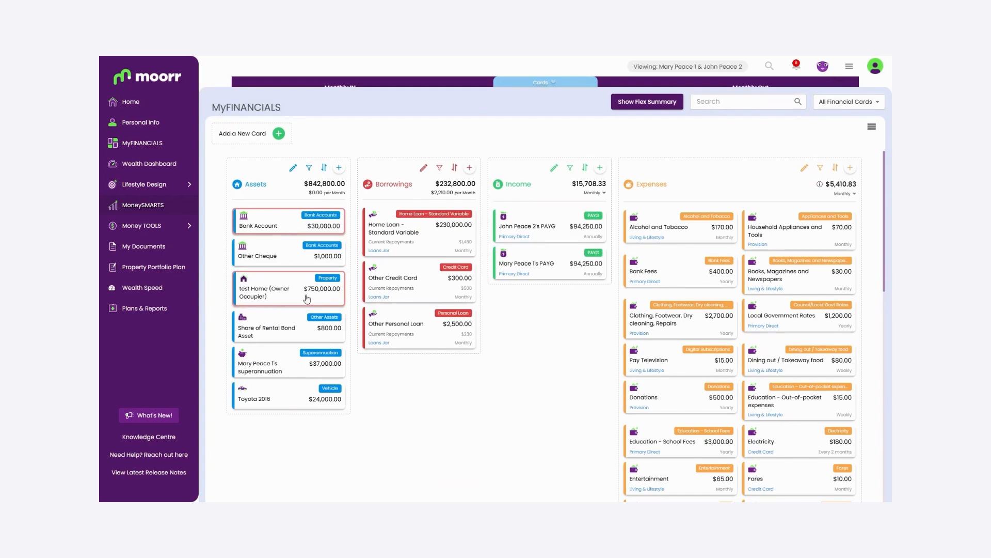
left_click(551, 85)
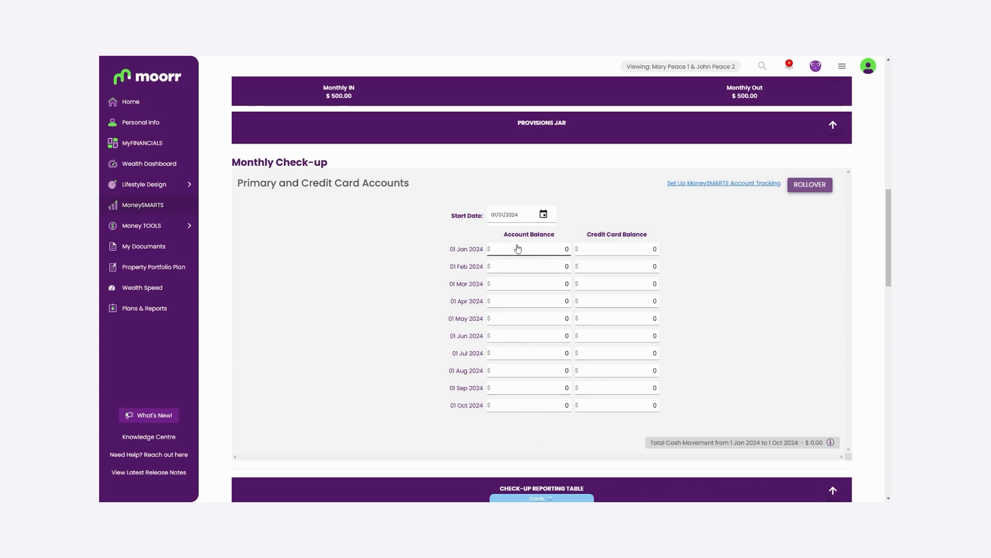
scroll(518, 248, "up", 1)
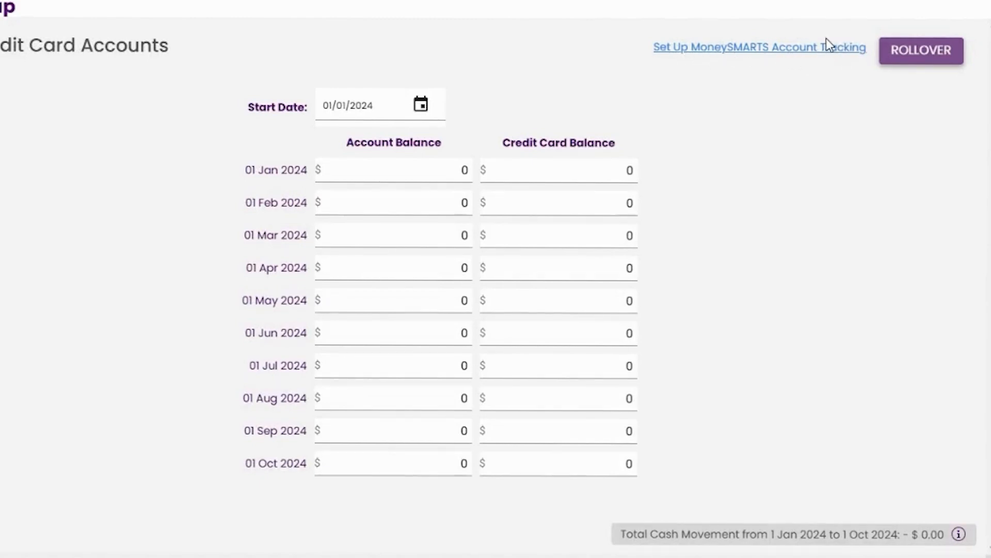
Track Other Cheque, Bank Account and Other Credit Card in MoneySMARTS from 01/01/2024 and confirm.
left_click(806, 48)
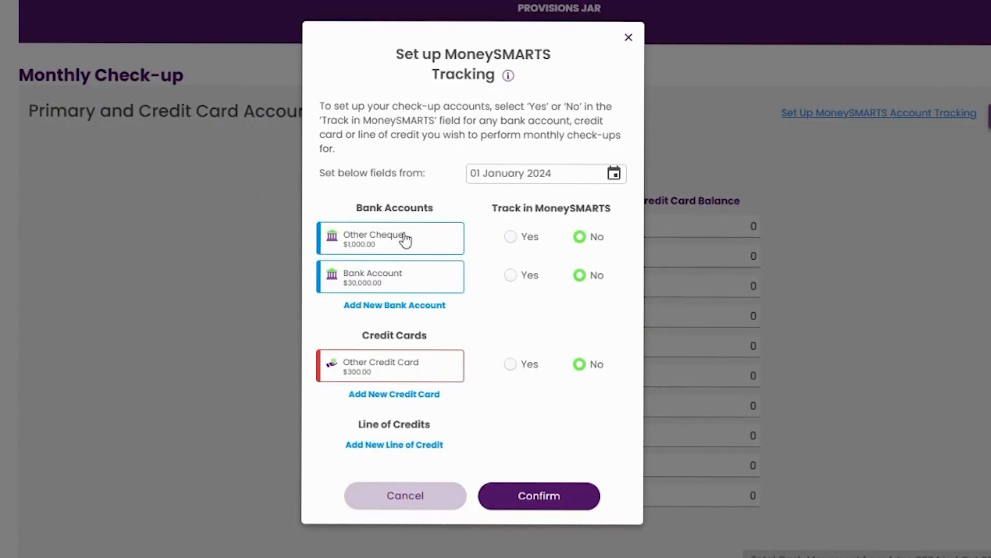
left_click(530, 239)
left_click(522, 277)
left_click(522, 367)
left_click(580, 173)
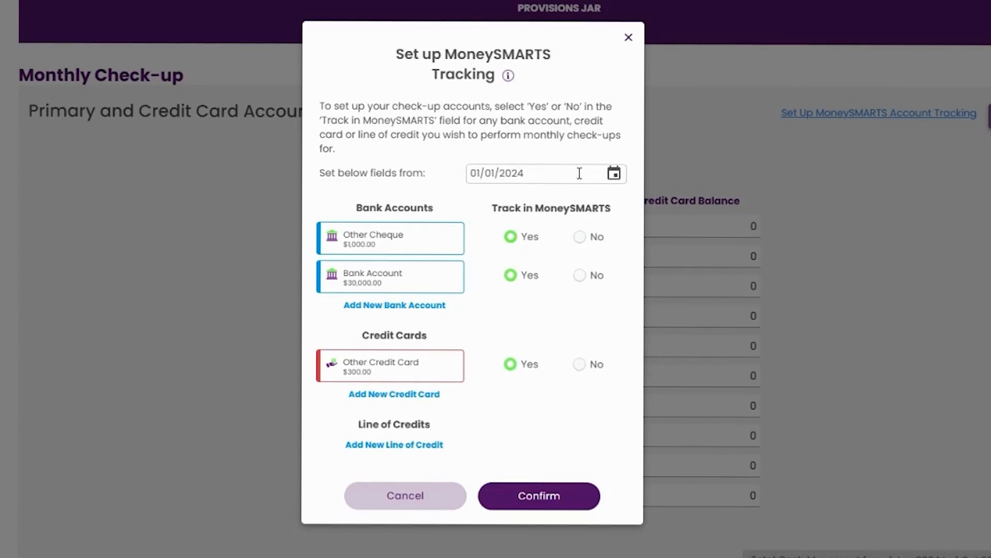
left_click_drag(537, 170, 450, 161)
left_click(437, 197)
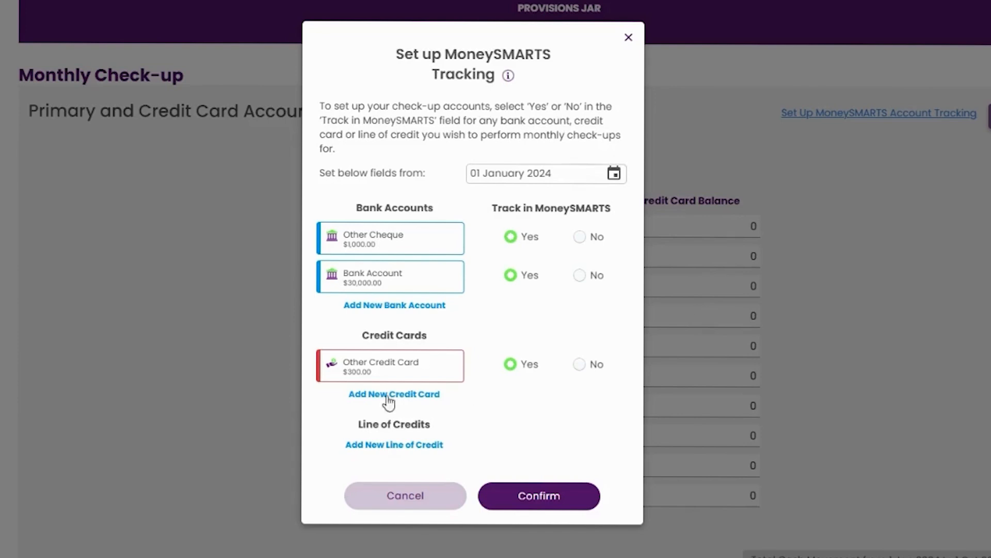
left_click(531, 505)
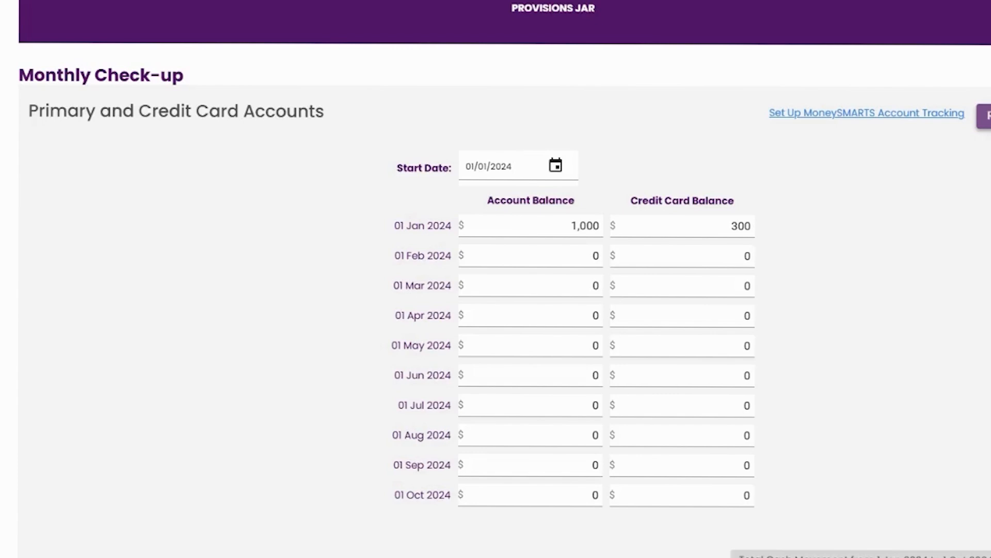
Open the 01 Jan 2024 check-up balances and the Other Cheque account details.
left_click(532, 225)
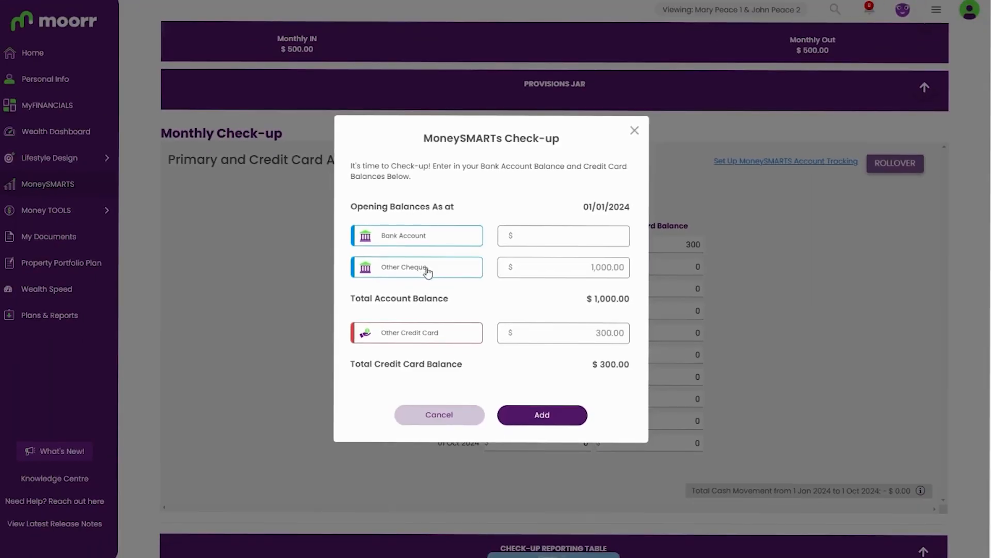
left_click(420, 269)
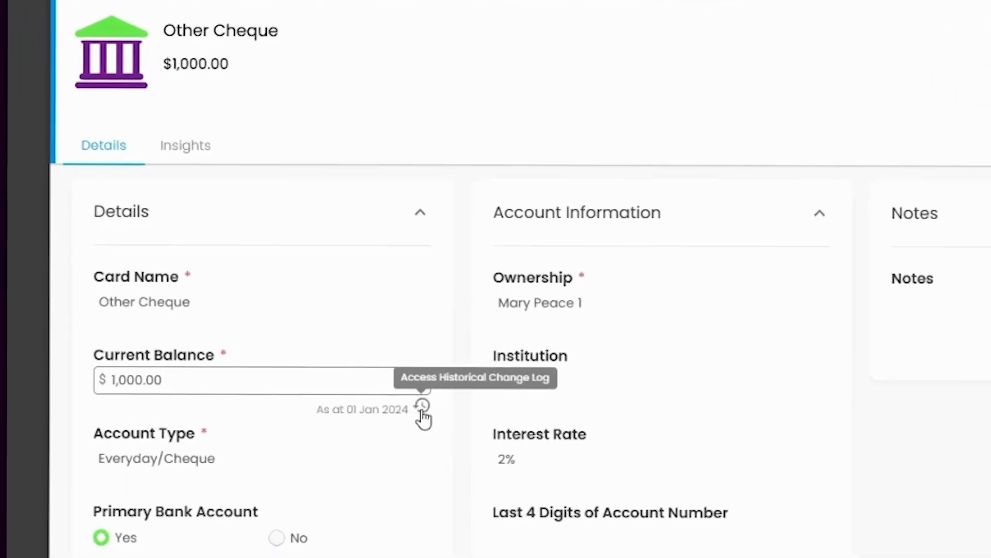
Open the Other Cheque account's Current Balance change history.
left_click(422, 407)
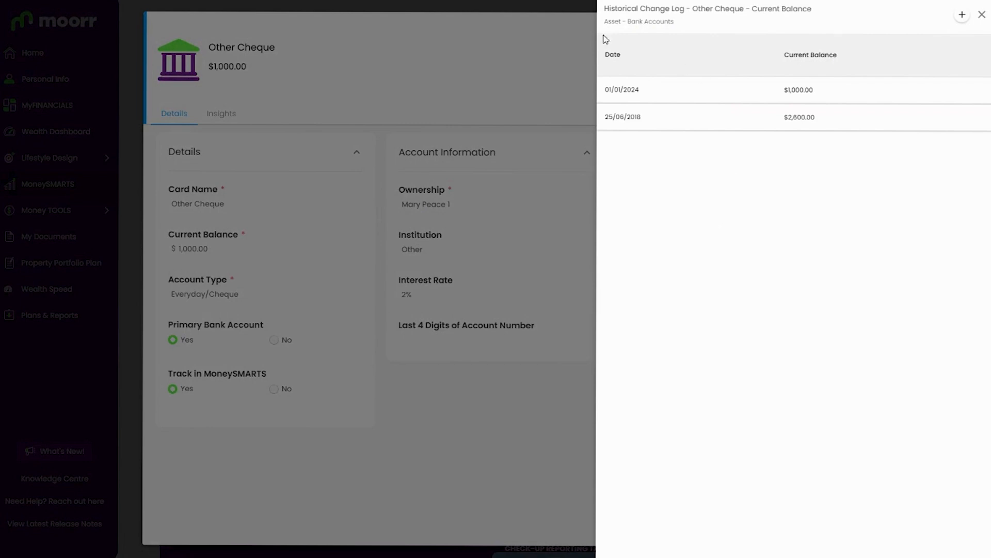
left_click(982, 15)
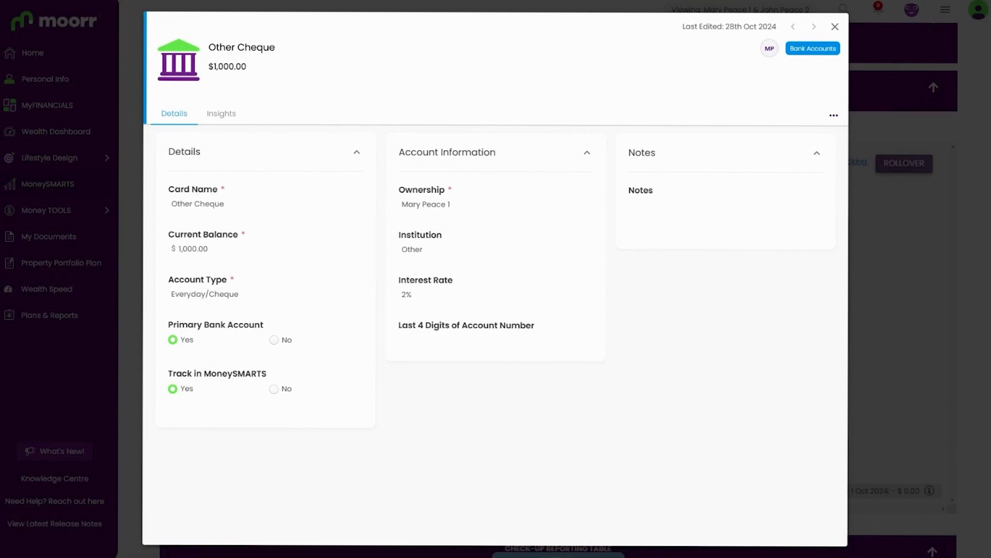
left_click(358, 263)
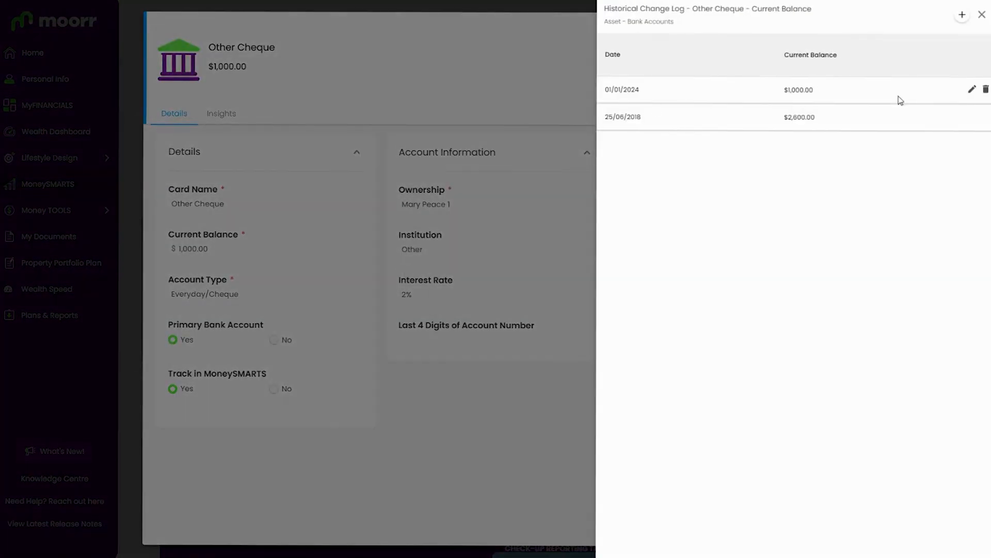
Add a 01/02/2024 balance entry of 2000, then close the history and January check-up.
left_click(941, 25)
left_click(553, 127)
left_click_drag(554, 127, 380, 93)
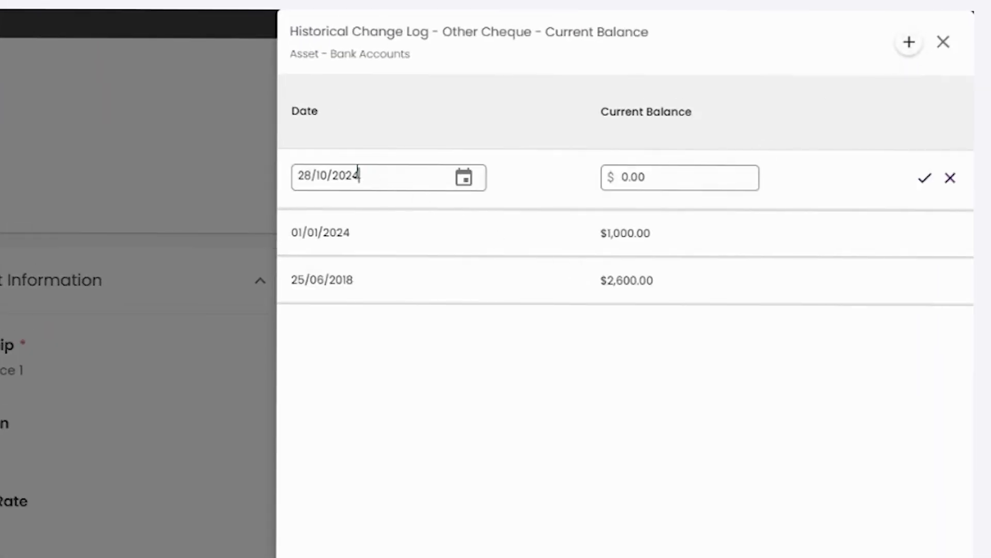
type("01/02/")
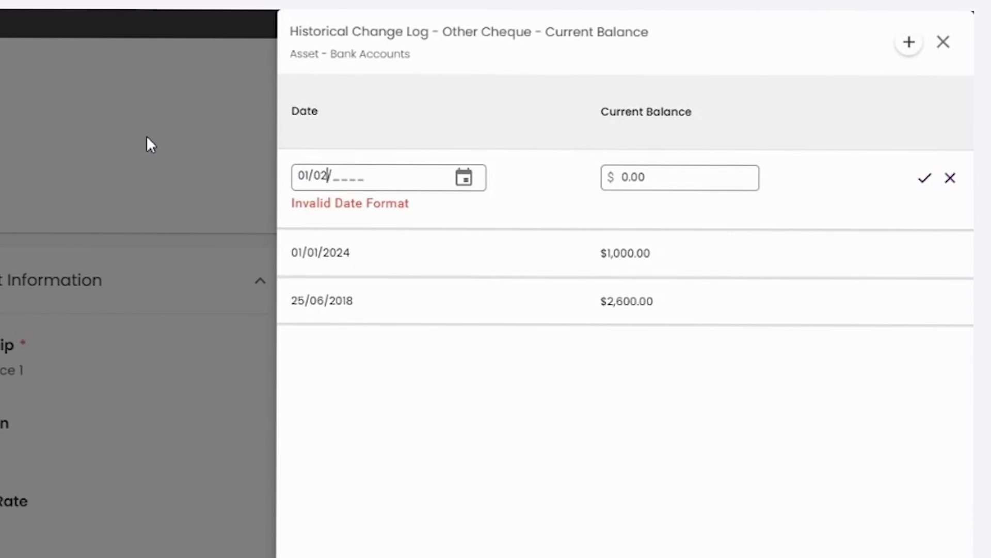
type("2024")
key("Tab")
key("Tab")
type("3")
key("BackSpace")
type("2000")
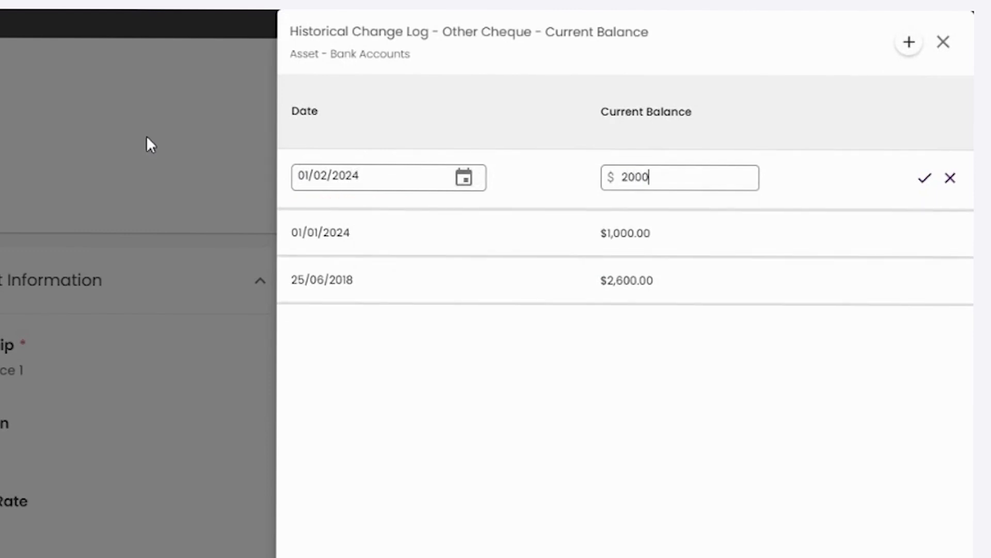
left_click(925, 178)
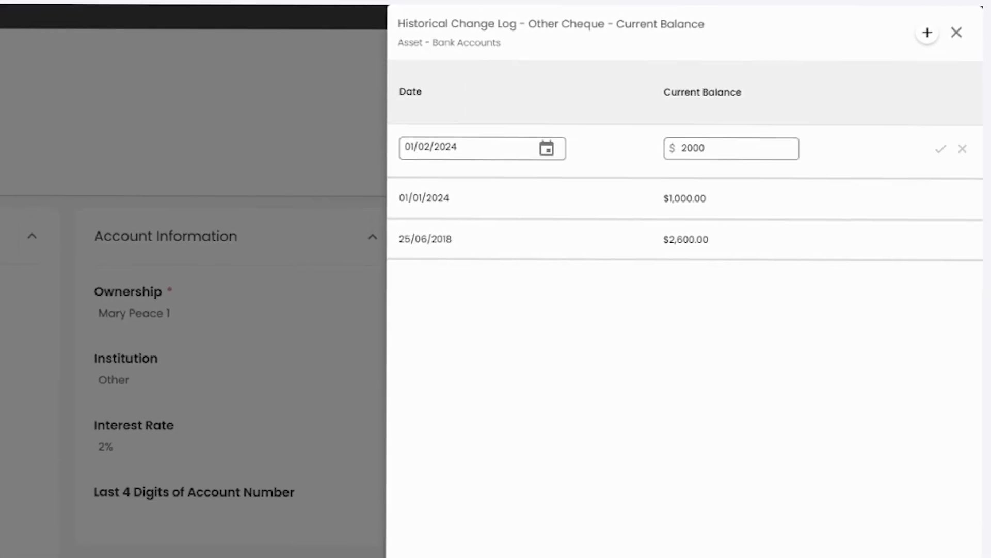
left_click(569, 445)
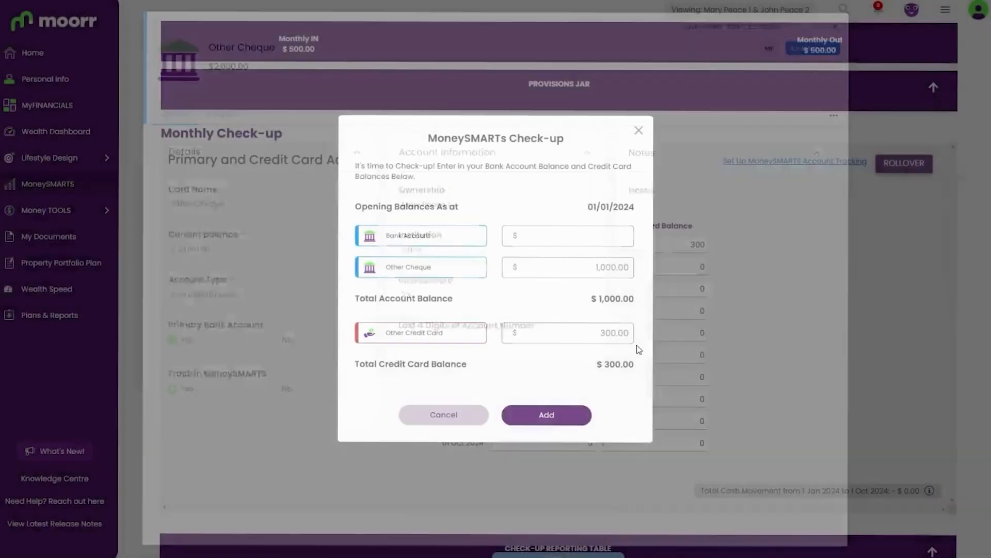
left_click(433, 419)
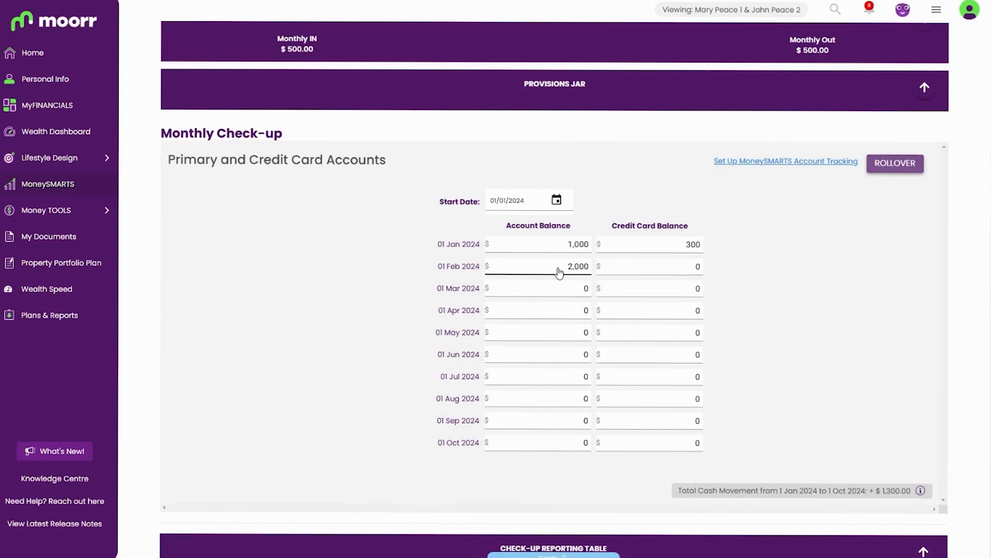
Save a 500 Other Credit Card balance for 01 Feb 2024, then view that card's details.
left_click(522, 266)
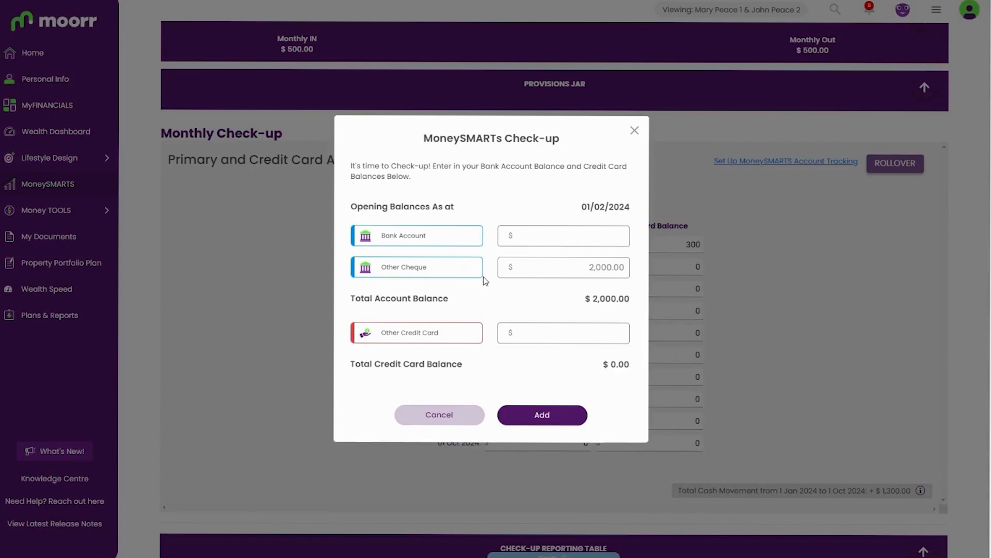
left_click(611, 340)
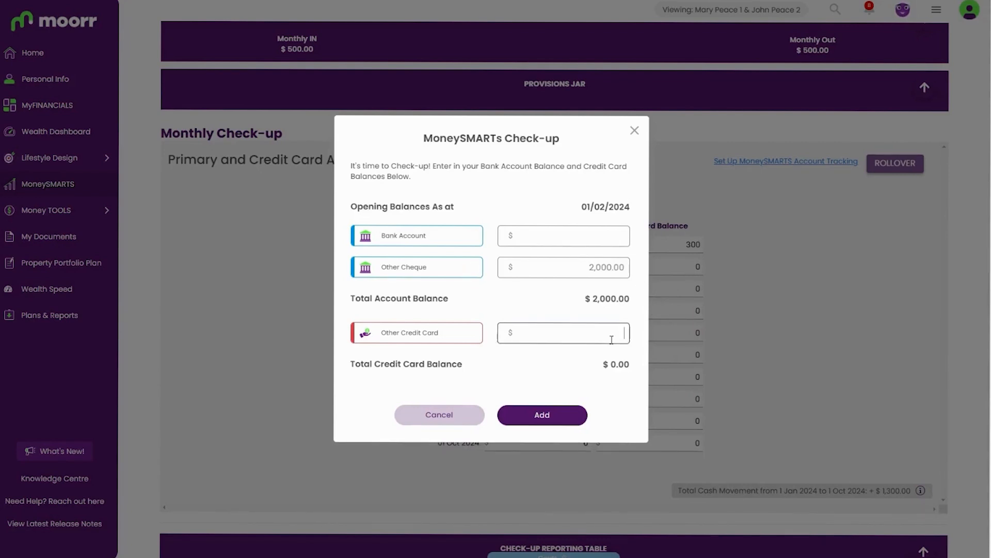
type("500")
left_click(567, 418)
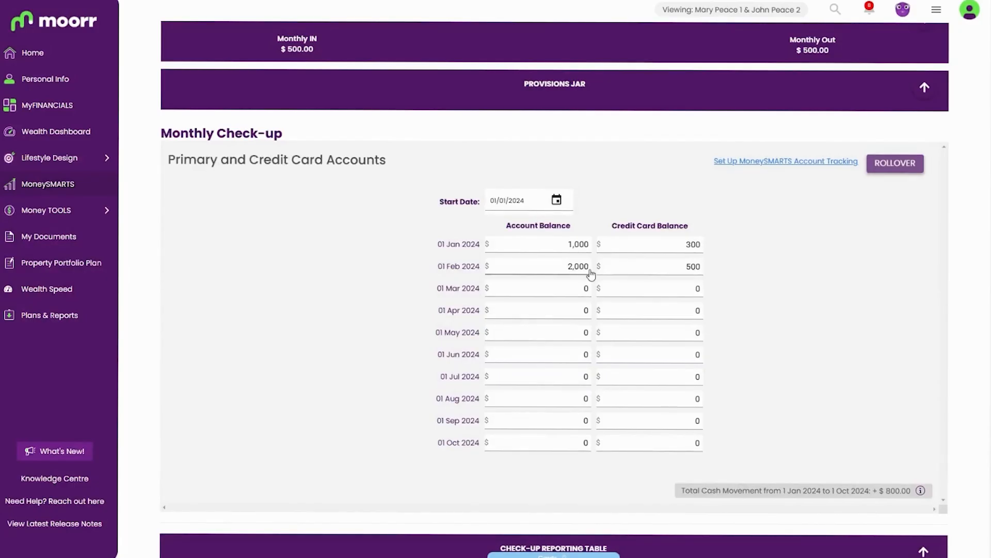
left_click(653, 269)
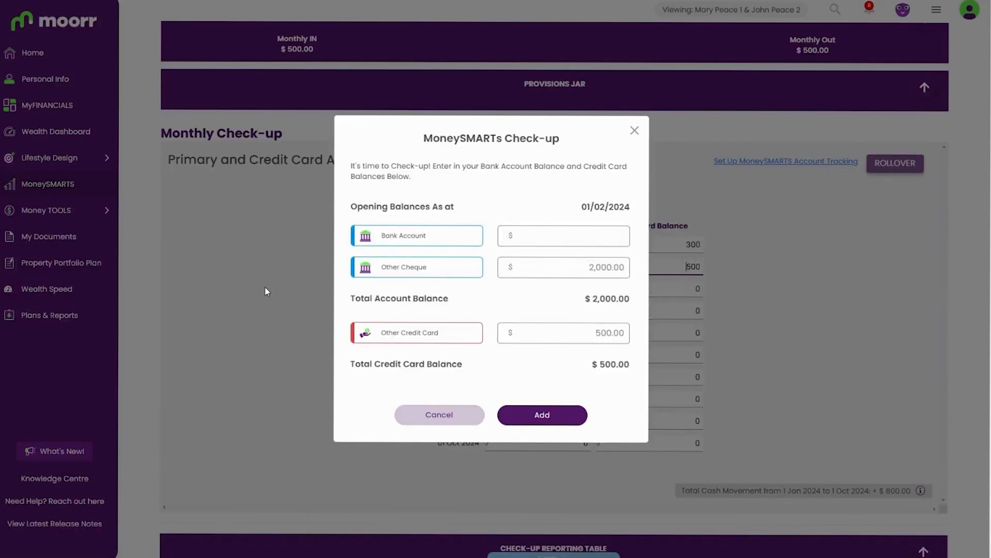
left_click(464, 333)
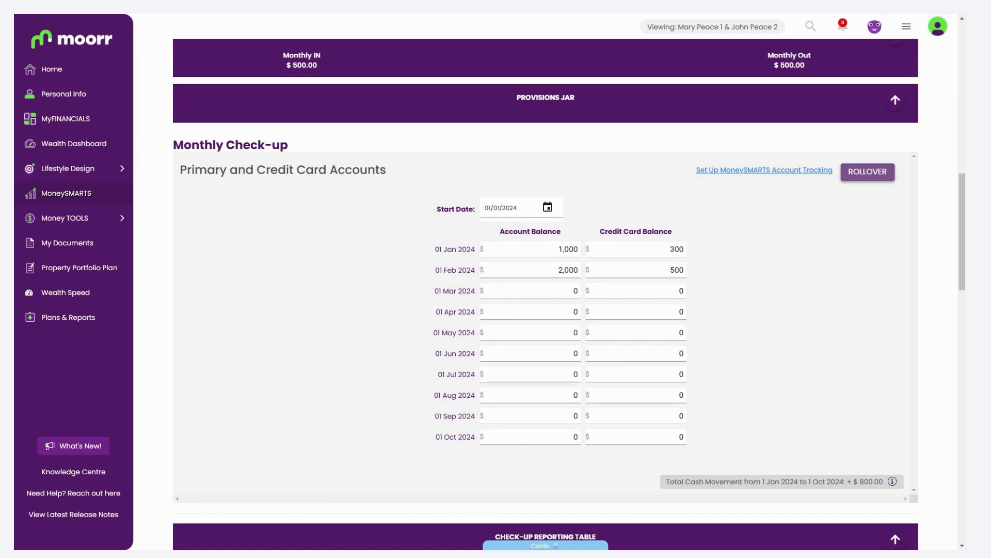
In the tracking setup, set Bank Account's Track in MoneySMARTS to No.
left_click(764, 169)
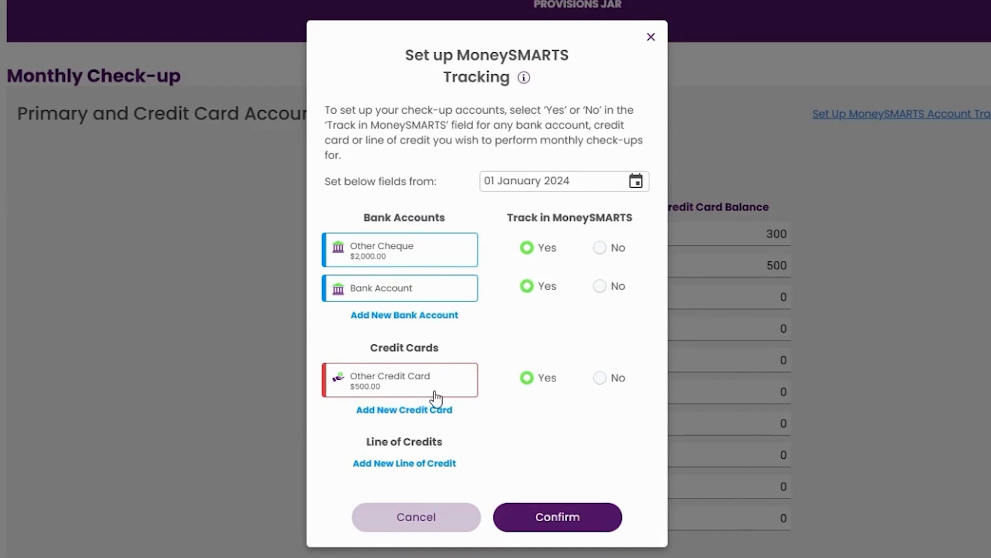
left_click(489, 180)
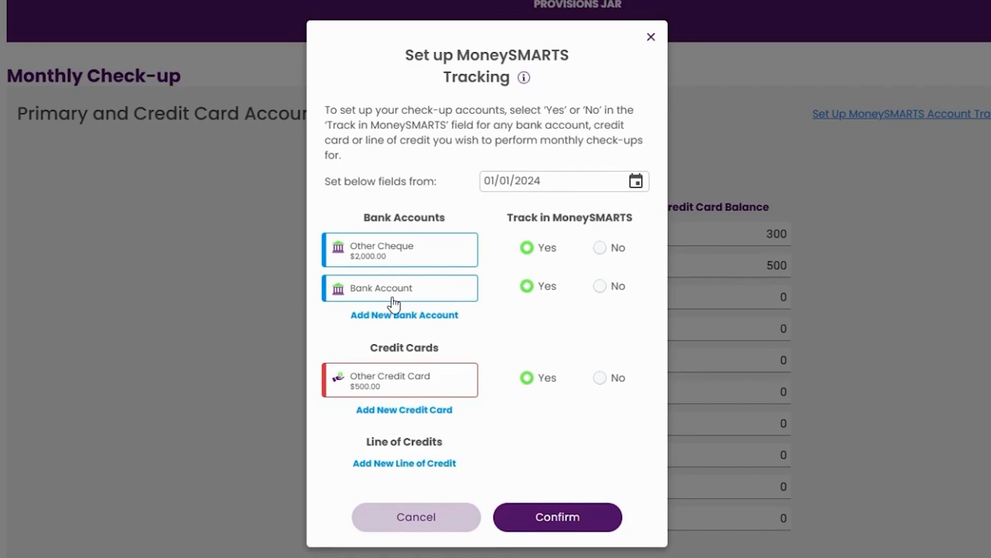
left_click(610, 288)
Confirm the tracking change and cancel the January, March and June check-up prompts.
left_click(566, 517)
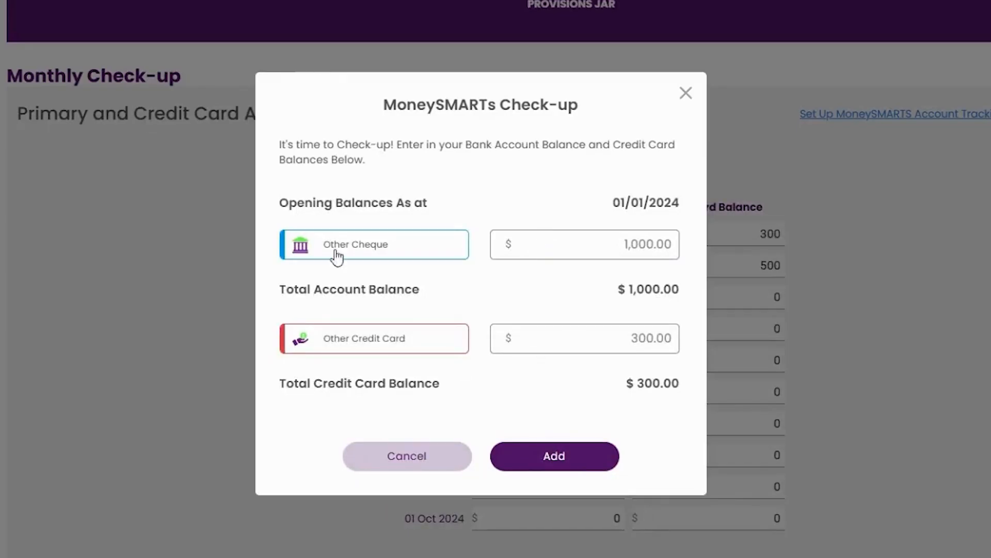
left_click(377, 464)
left_click(413, 456)
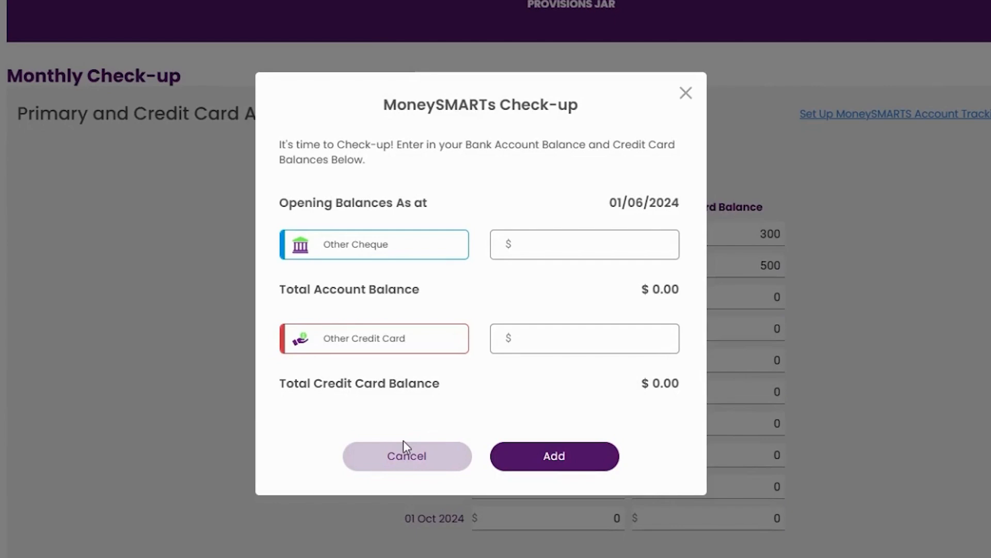
left_click(405, 444)
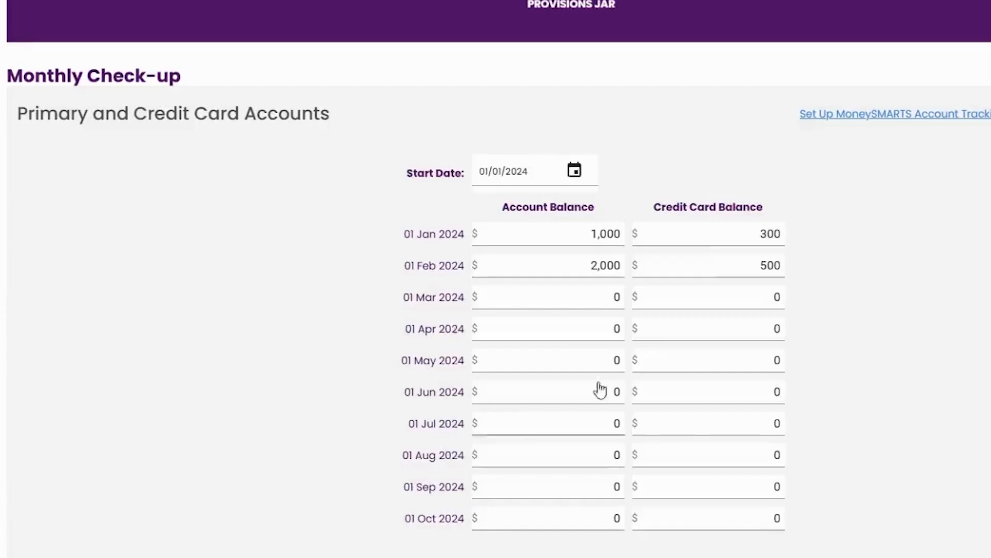
left_click(966, 119)
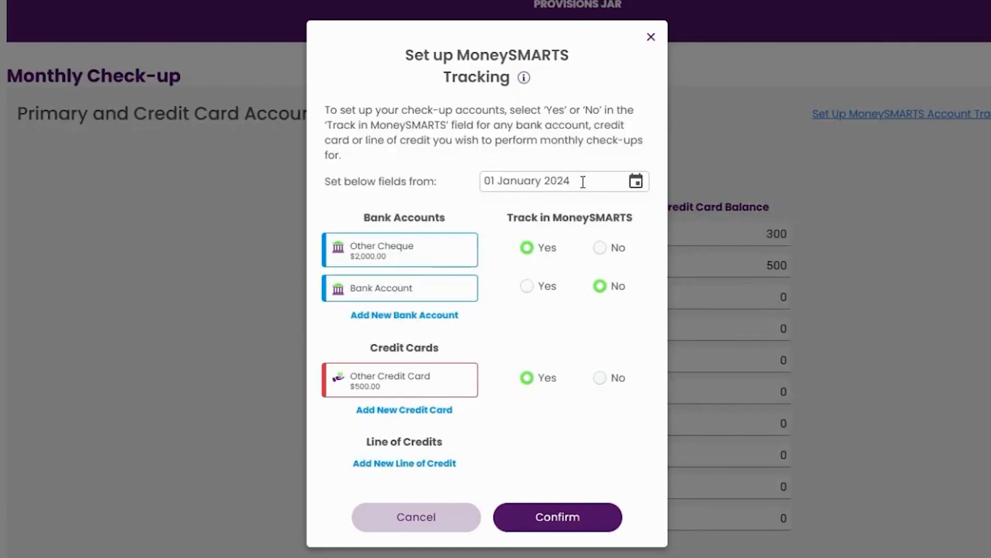
Move the tracking start date to 01/06/2024, set Bank Account back to Yes, and confirm.
left_click(636, 182)
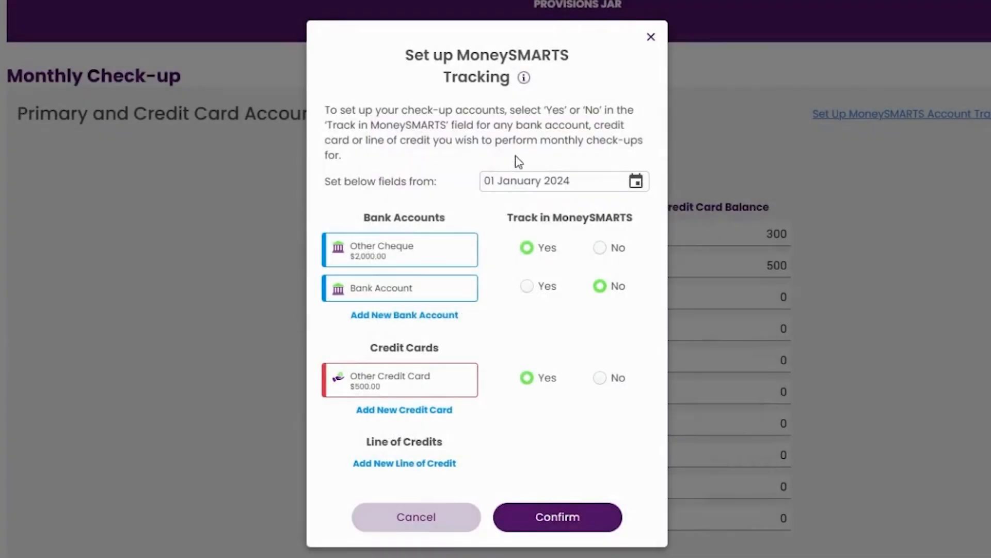
left_click(516, 181)
type("6")
left_click(532, 286)
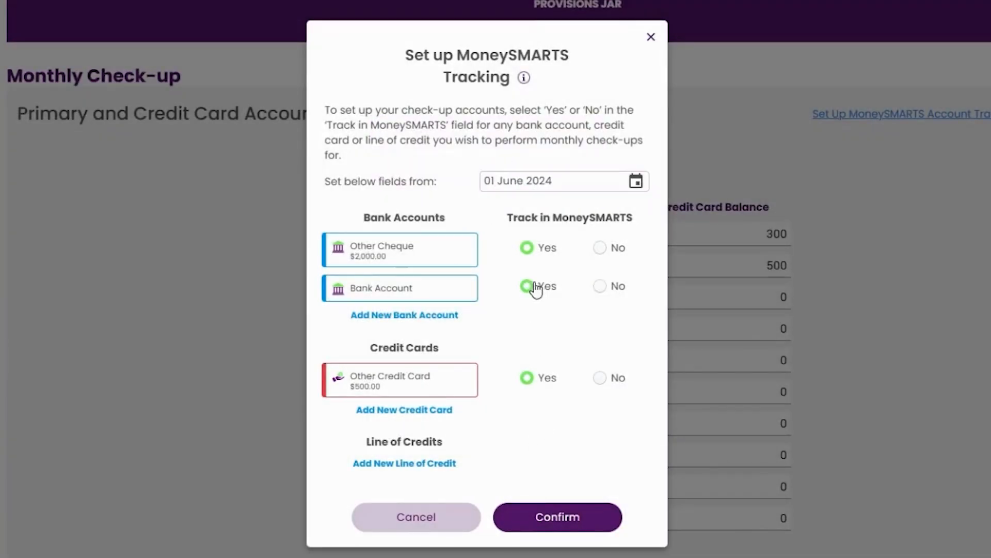
left_click(528, 515)
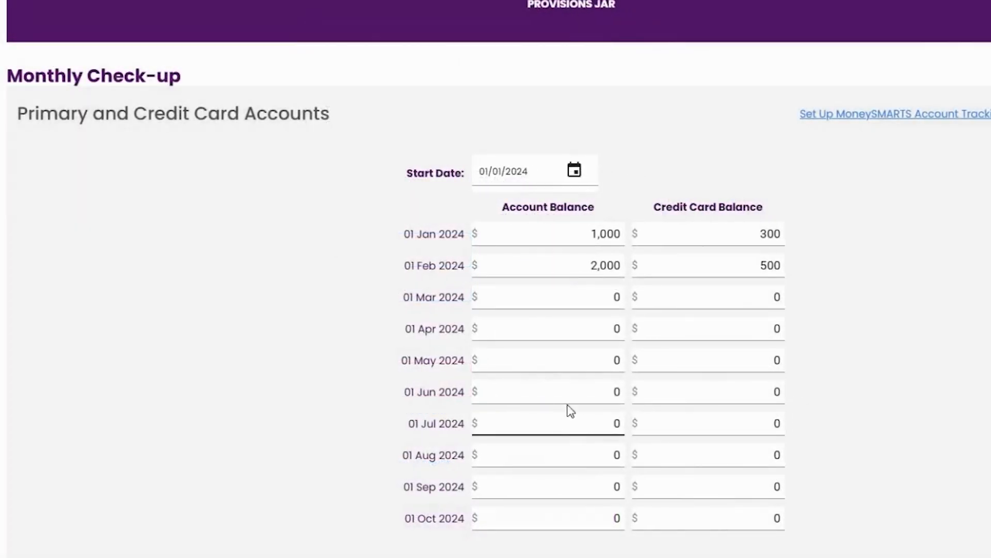
Add June 2024 balances: Bank Account 10000, Other Cheque 1000, Other Credit Card 1000.
left_click(603, 394)
left_click(615, 217)
type("10000")
key("Tab")
type("1000")
key("Tab")
type("1000")
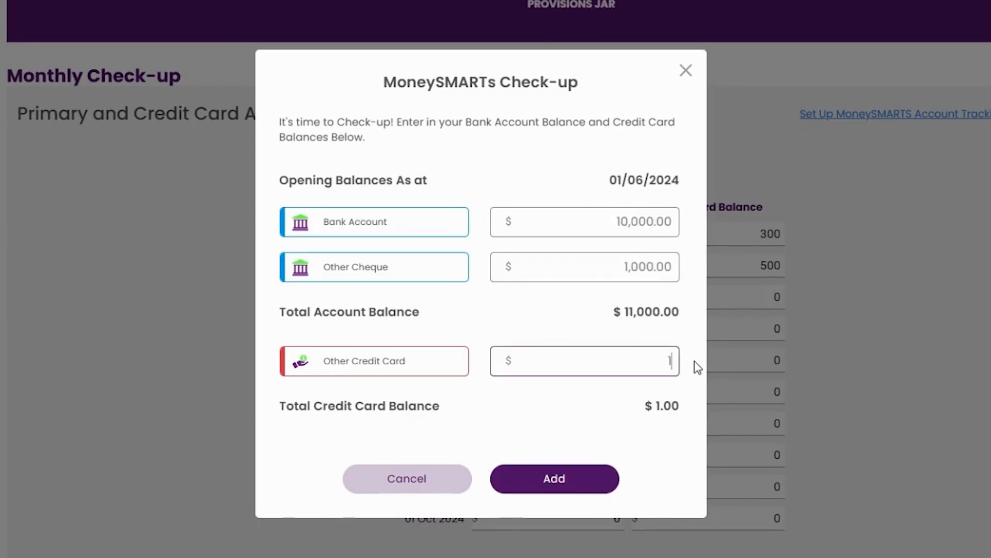
left_click(580, 488)
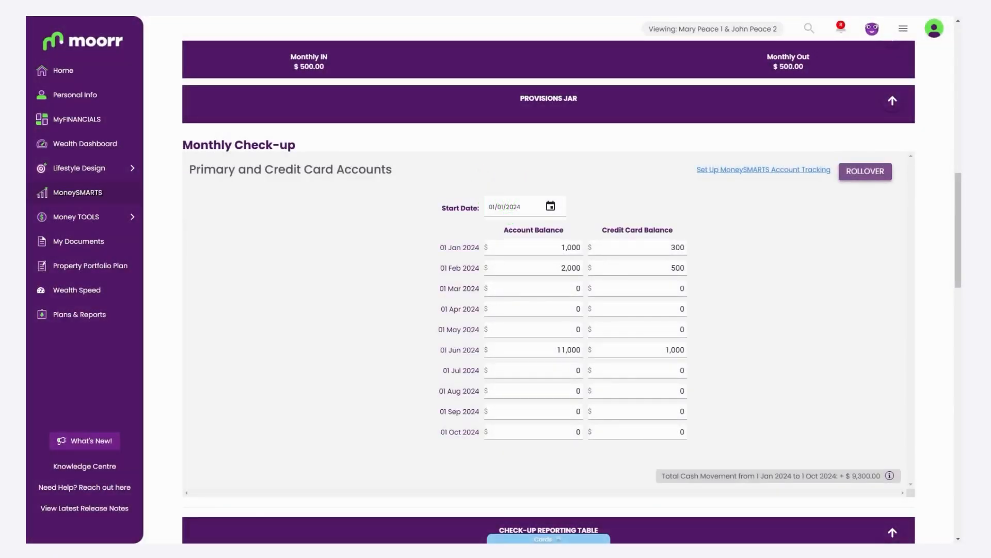
Create a new single-asset Bank Accounts card from the MyFINANCIALS cards panel.
left_click(548, 538)
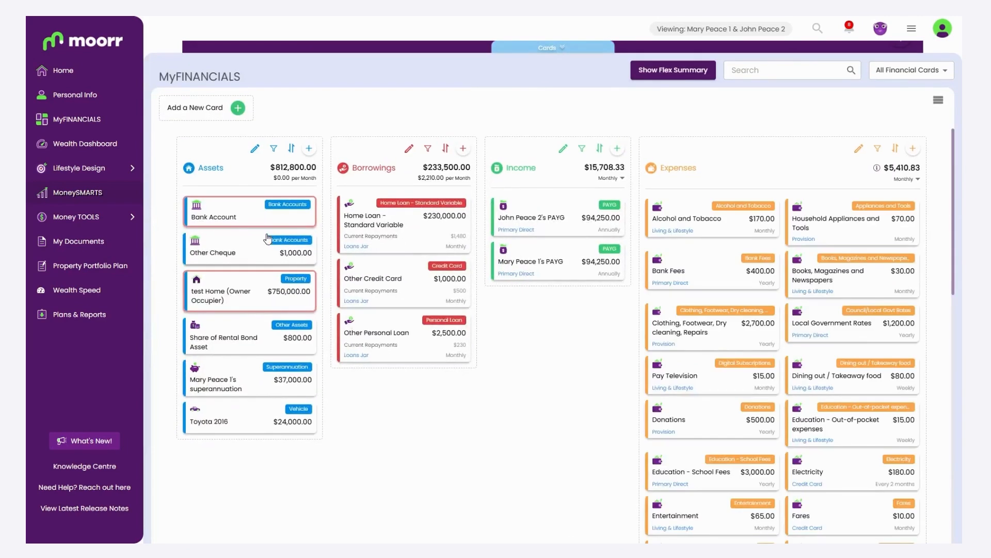
left_click(315, 150)
left_click(279, 175)
left_click(504, 97)
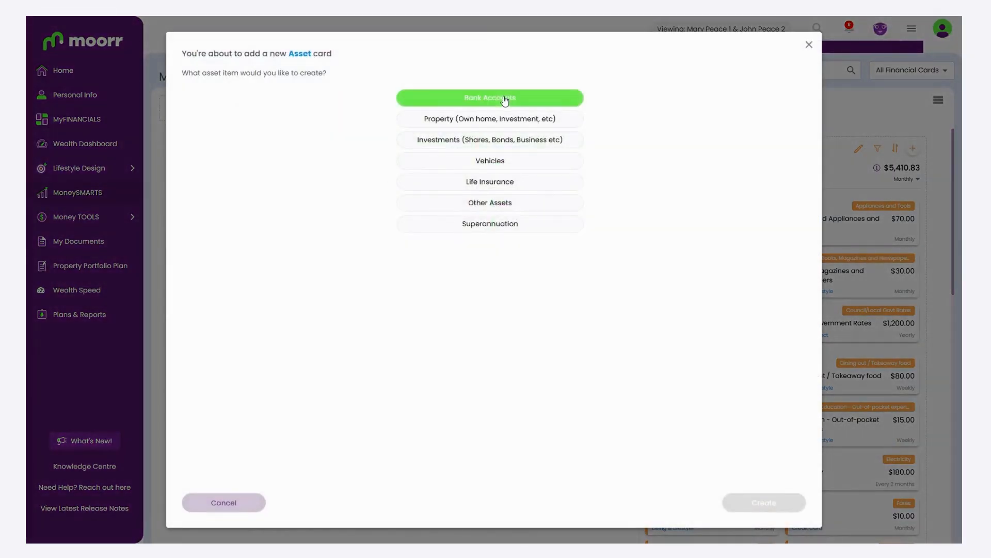
left_click(761, 506)
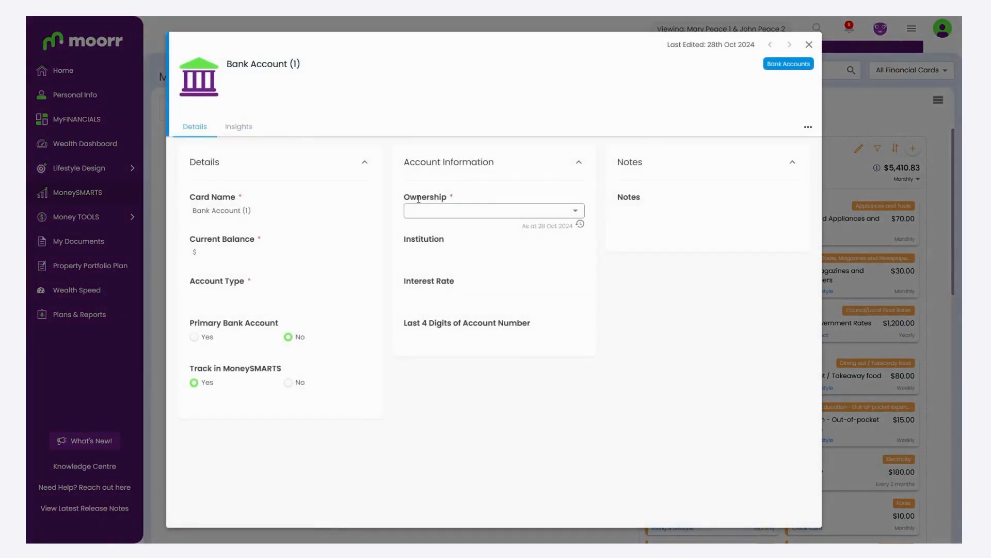
Give the new account a $1,000 balance, Savings type and Joint ownership, then close it.
left_click(251, 254)
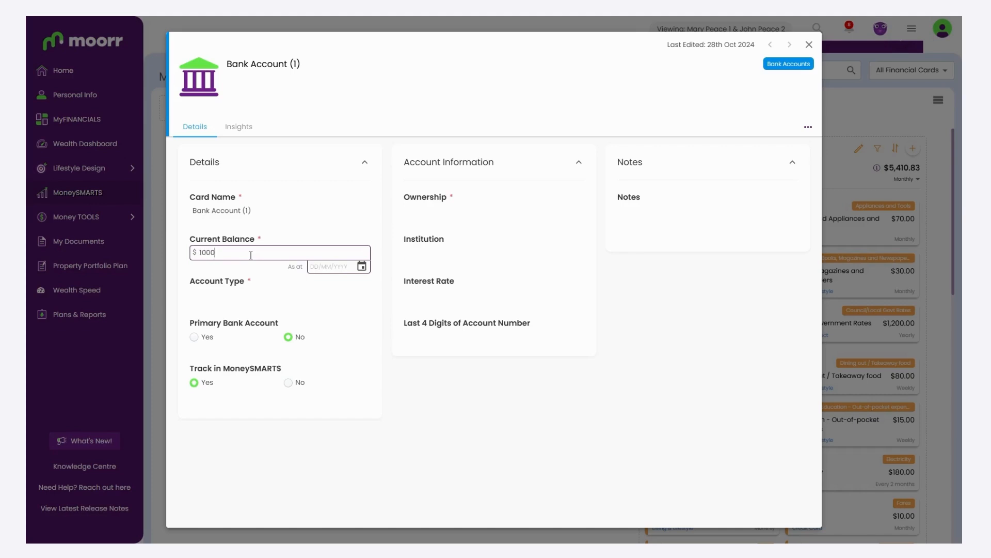
left_click(289, 296)
left_click(261, 335)
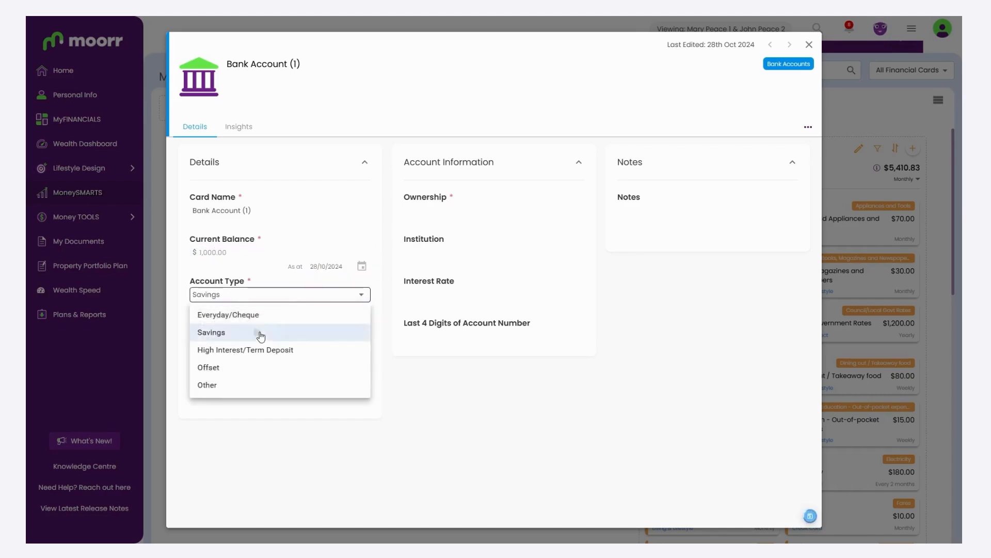
left_click(467, 211)
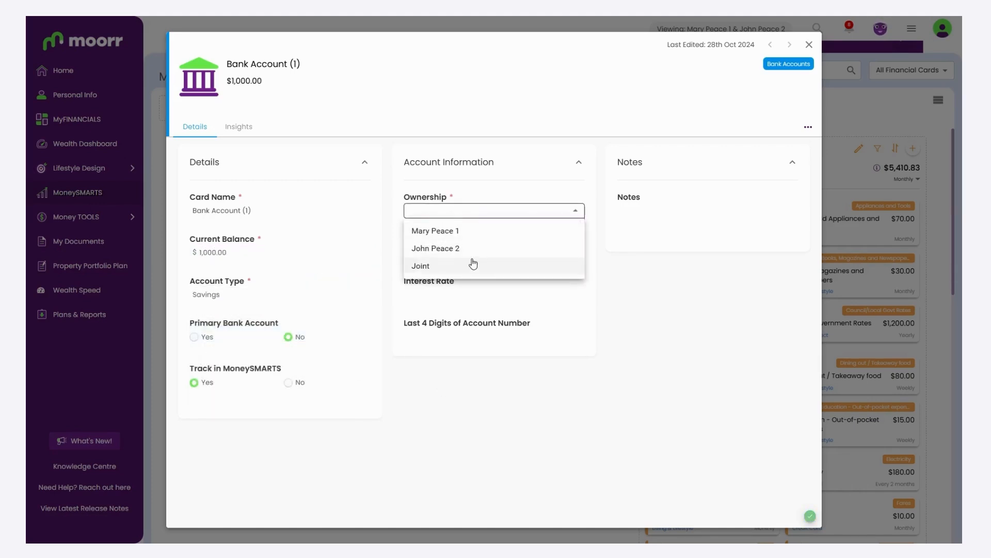
left_click(444, 266)
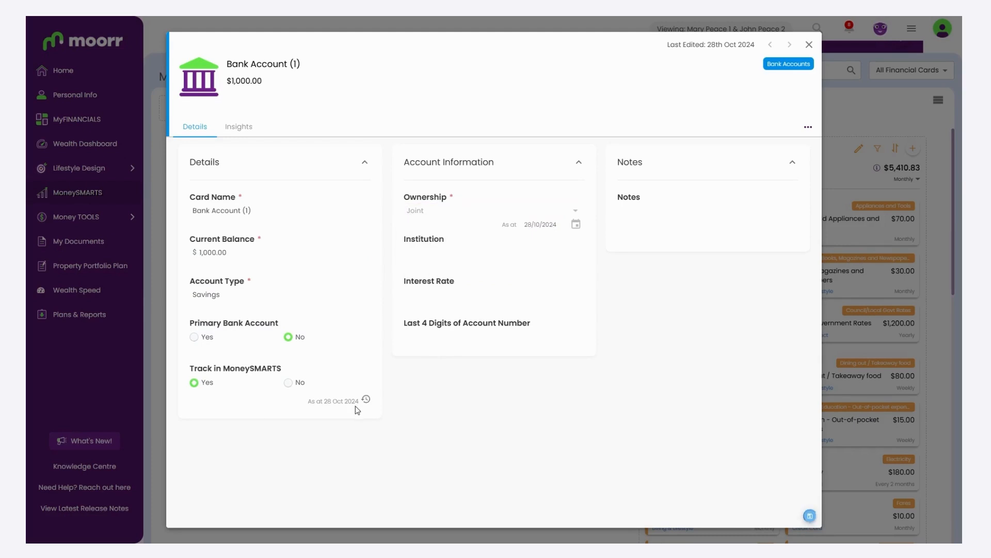
left_click_drag(227, 370, 189, 369)
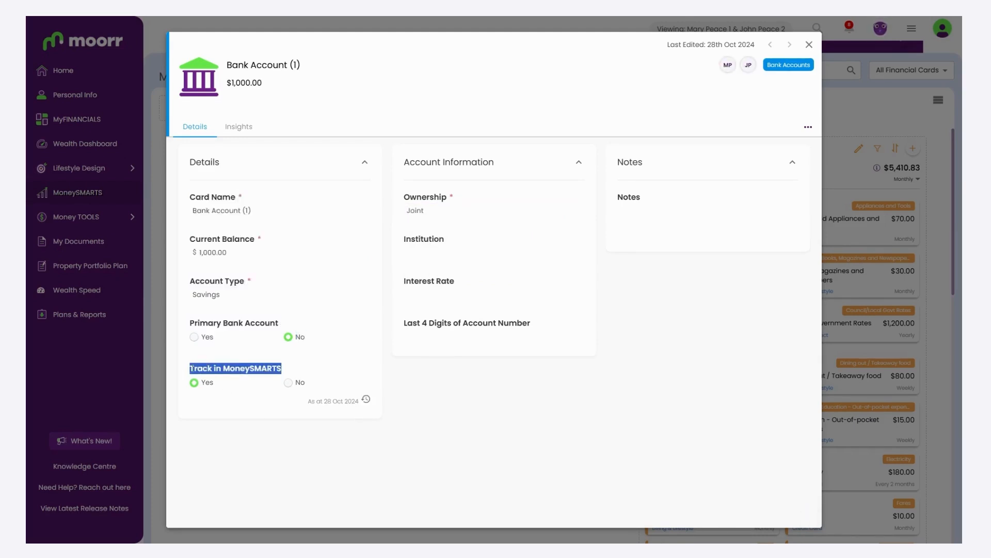
left_click(317, 432)
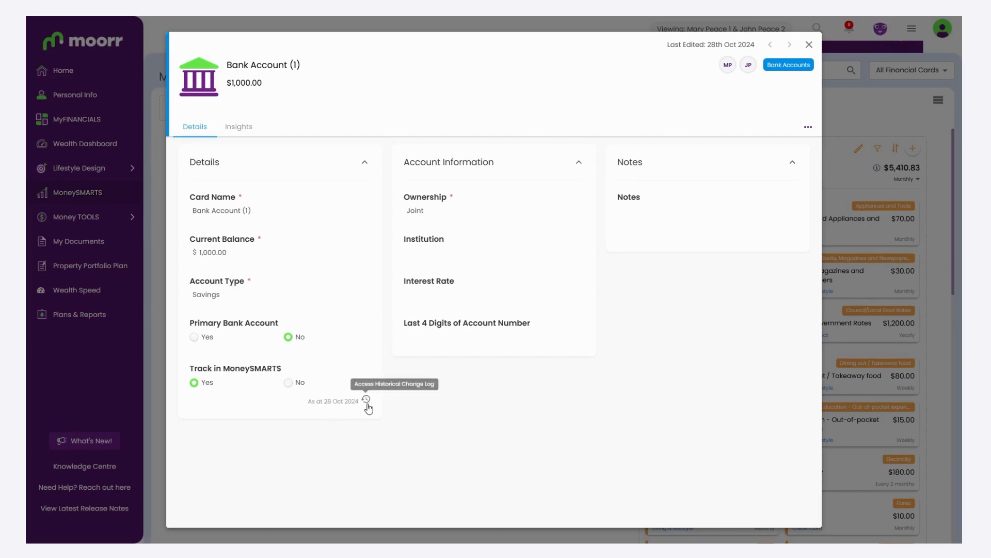
left_click(144, 408)
Check which accounts the MoneySMARTS tracking setup lists, then return to the cards panel.
left_click(568, 49)
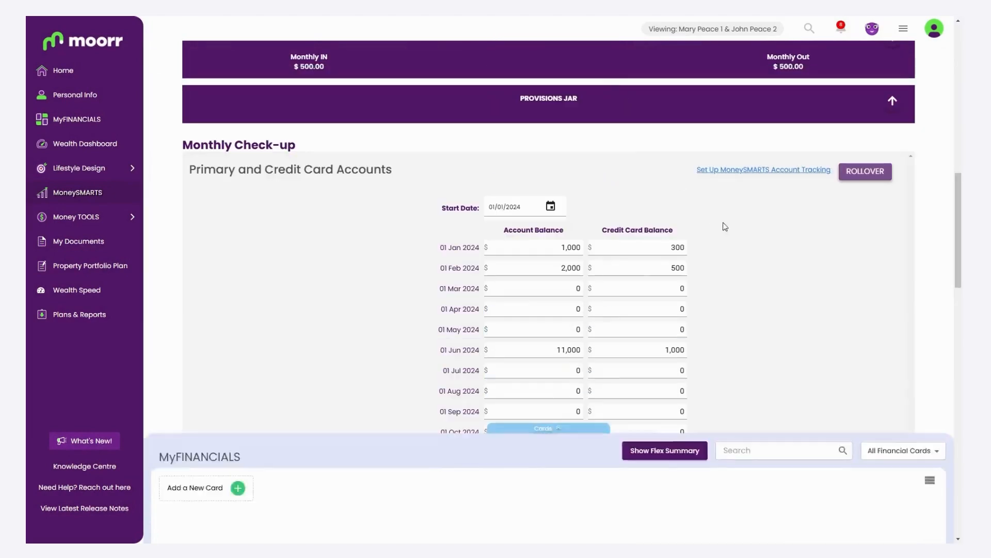
left_click(740, 170)
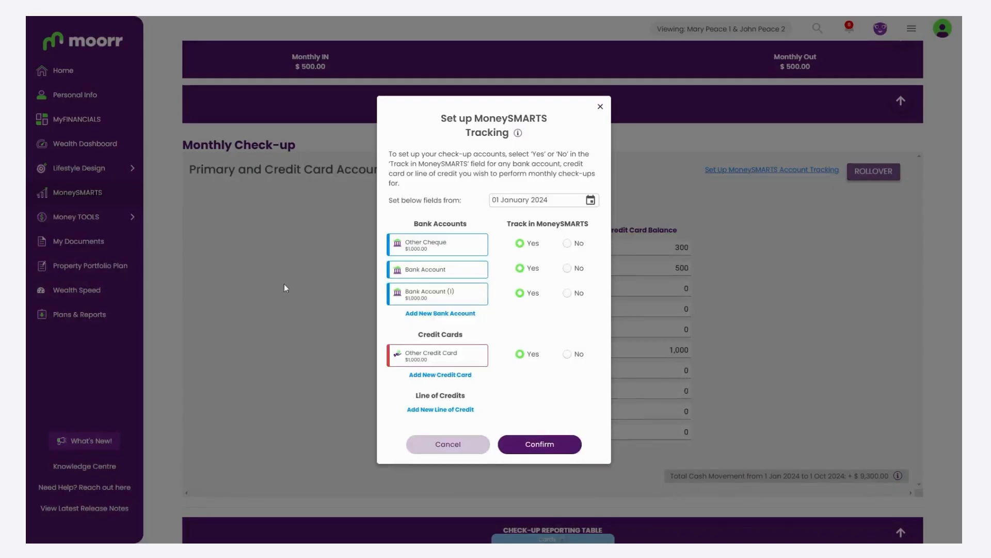
left_click(444, 452)
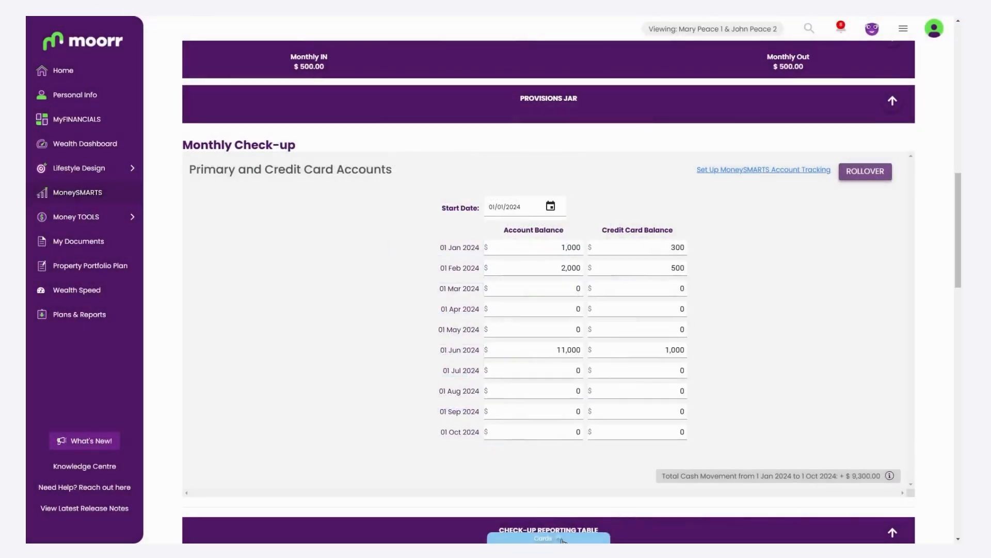
left_click(566, 539)
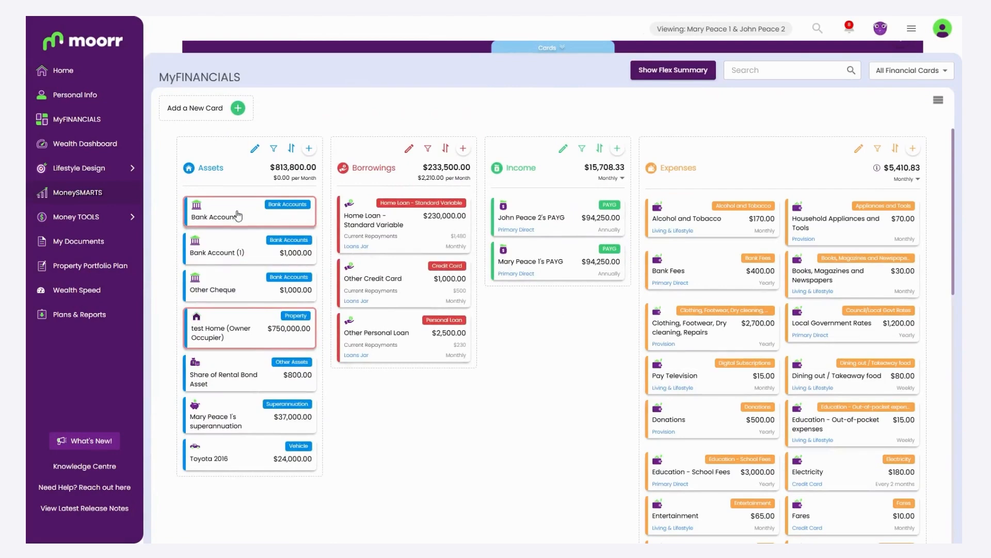
Change the Bank Account (1) card's MoneySMARTS tracking start date to 01/08/2024.
left_click(217, 215)
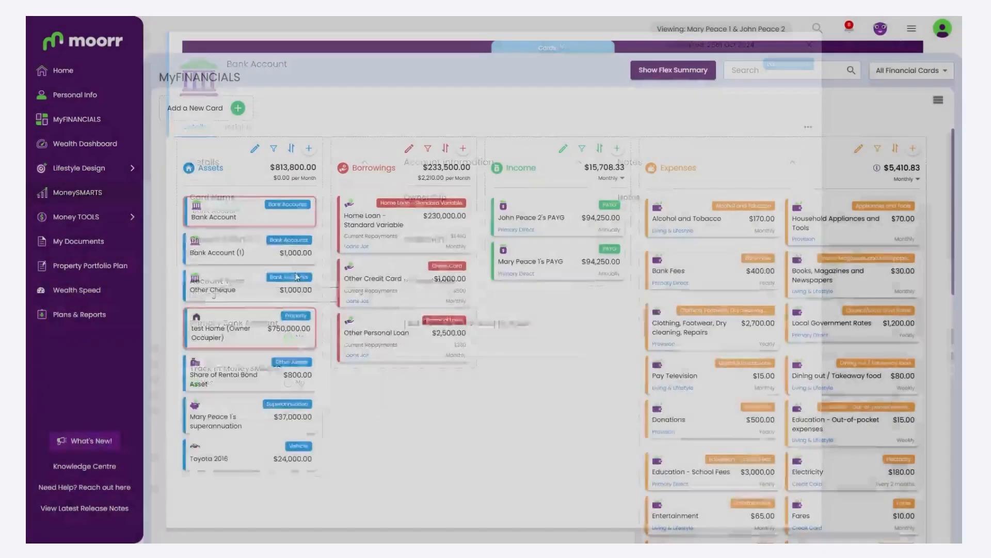
key("Escape")
left_click(285, 258)
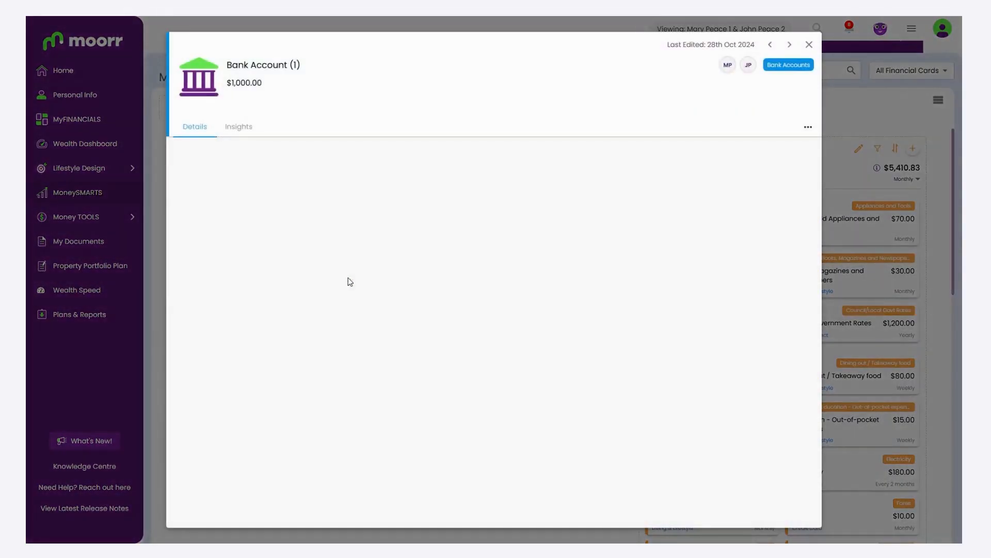
left_click(367, 406)
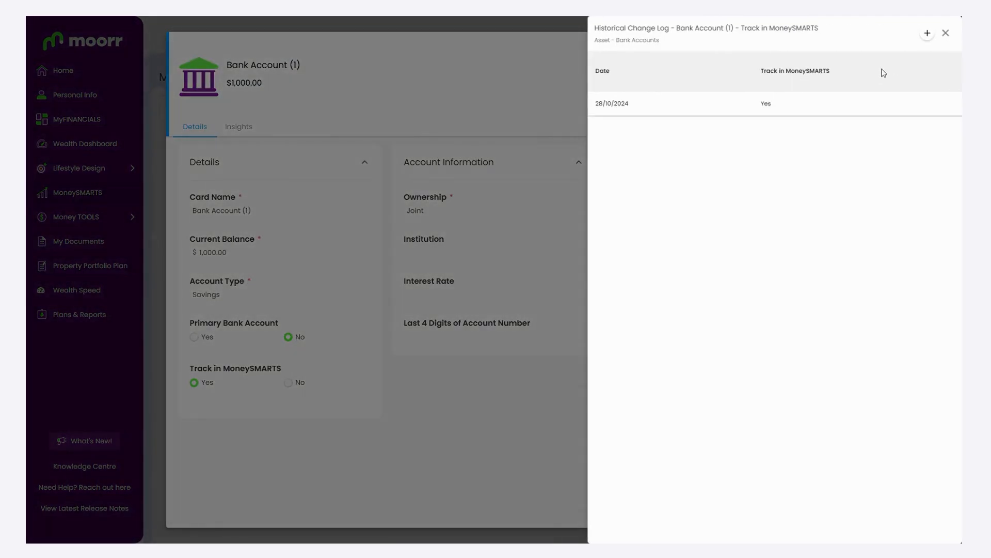
left_click(934, 106)
left_click_drag(654, 105, 521, 96)
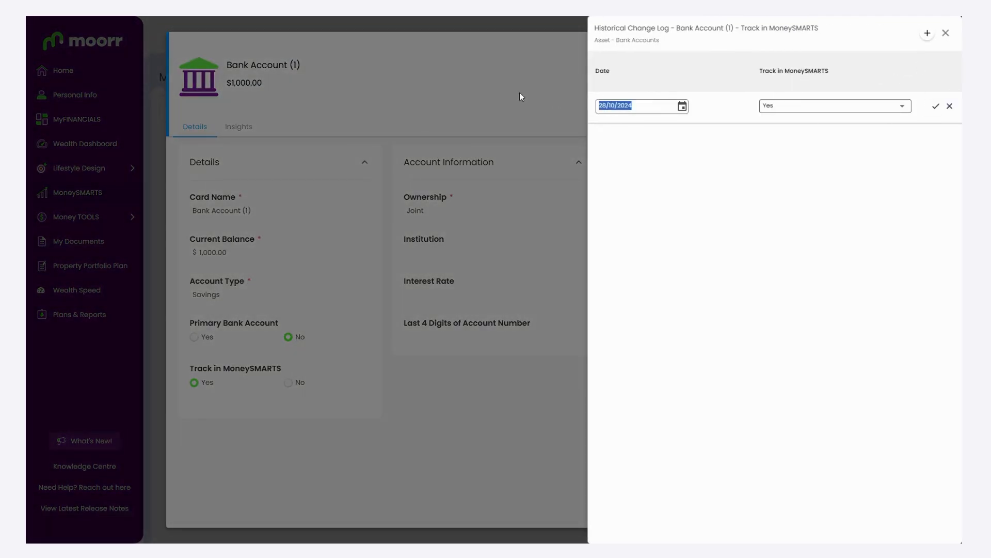
type("01/08/2024")
left_click(945, 33)
Rename the card to 'new account' and open the 01 Aug 2024 check-up.
left_click(252, 212)
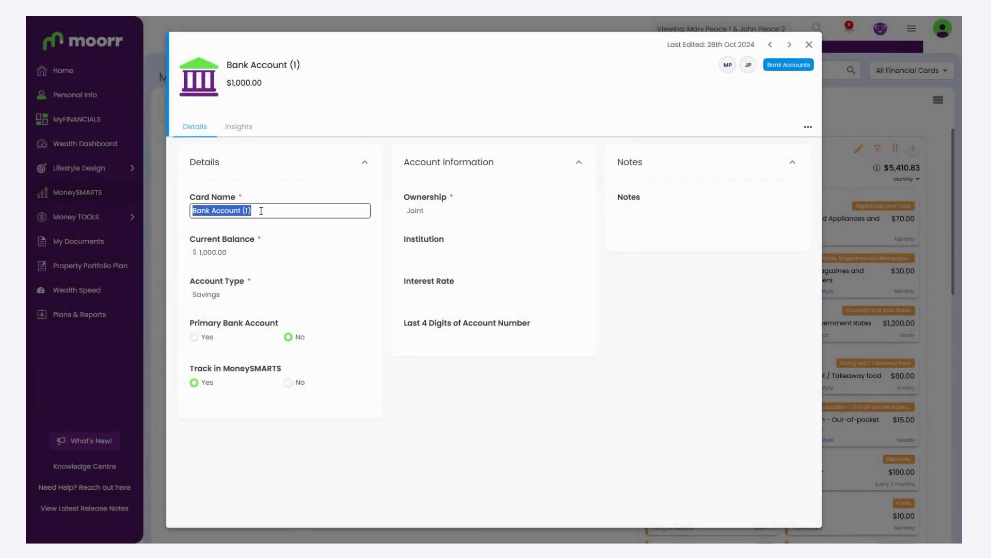
type("new ac")
key("Return")
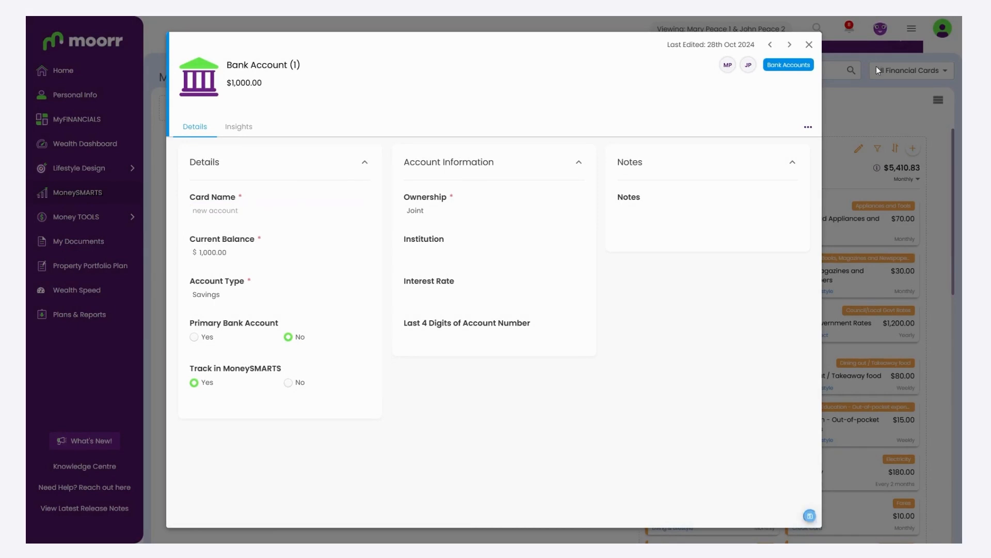
left_click(809, 44)
left_click(584, 47)
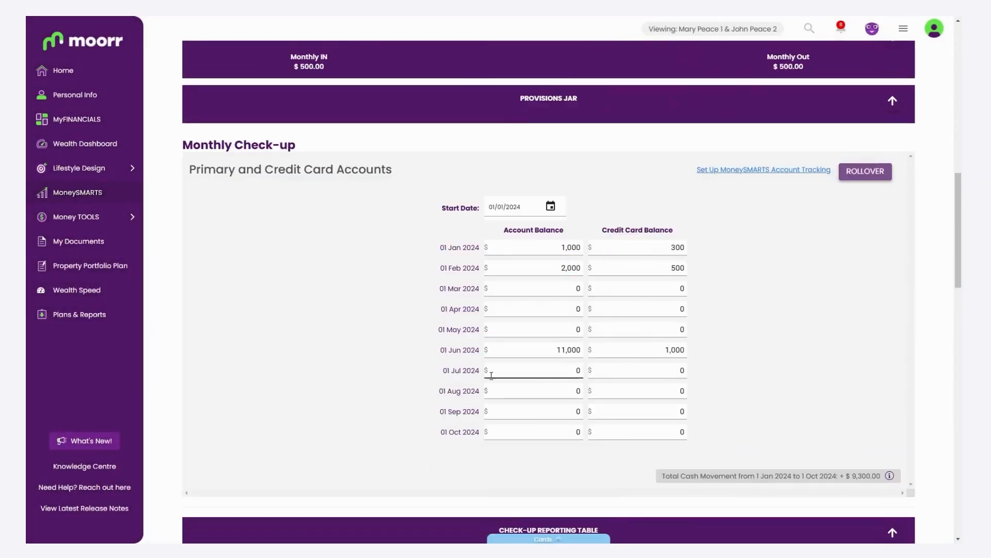
left_click(528, 394)
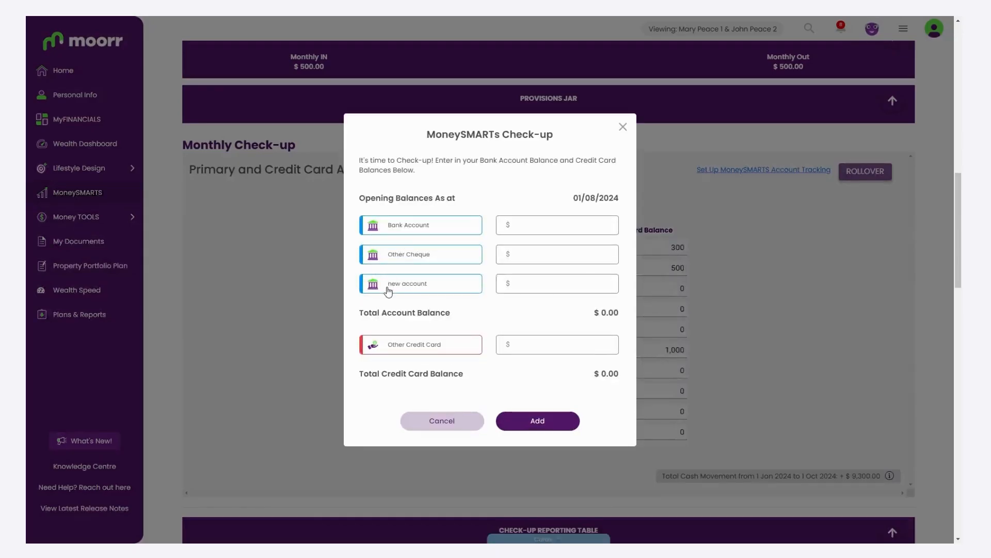